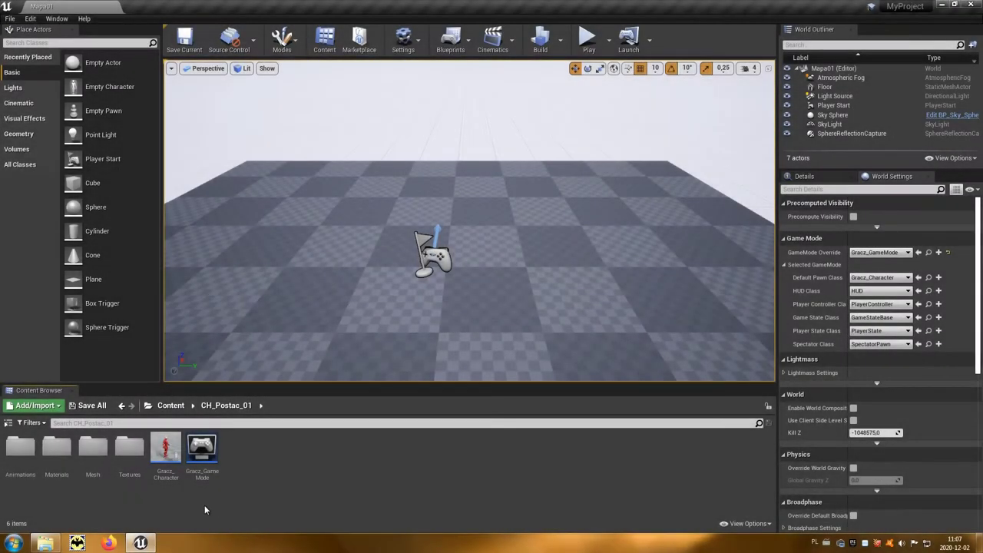
Open the Ch_Postac_01_BP animation blueprint from the CH_Postac_01/Mesh folder.
{"action": "left_click", "coordinate": [104, 460]}
{"action": "double_click", "coordinate": [104, 460]}
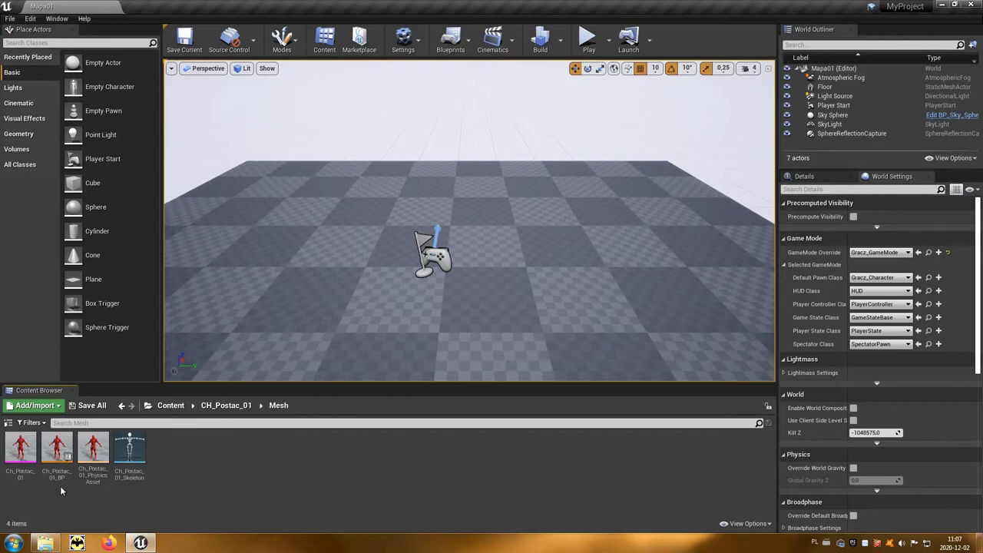
{"action": "left_click", "coordinate": [64, 440]}
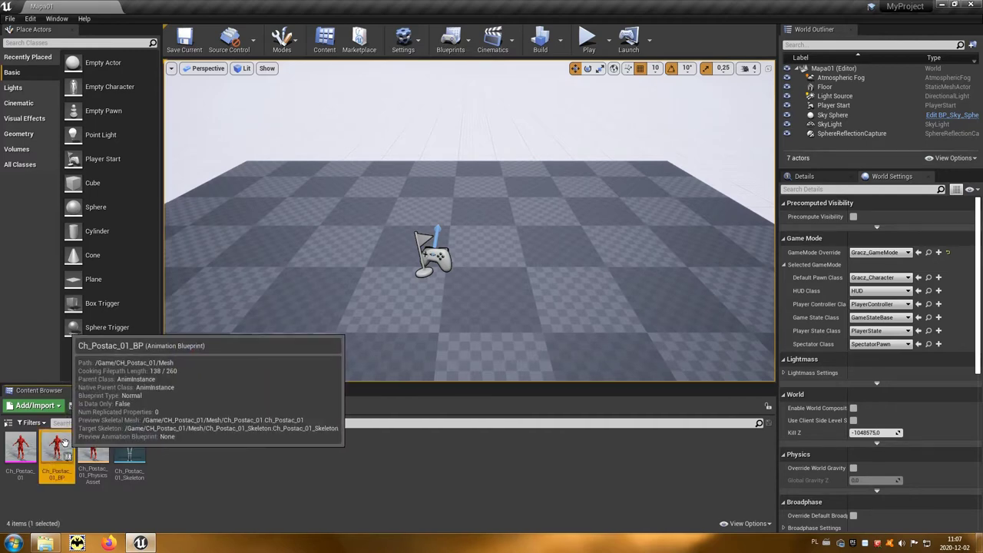
{"action": "double_click", "coordinate": [65, 443]}
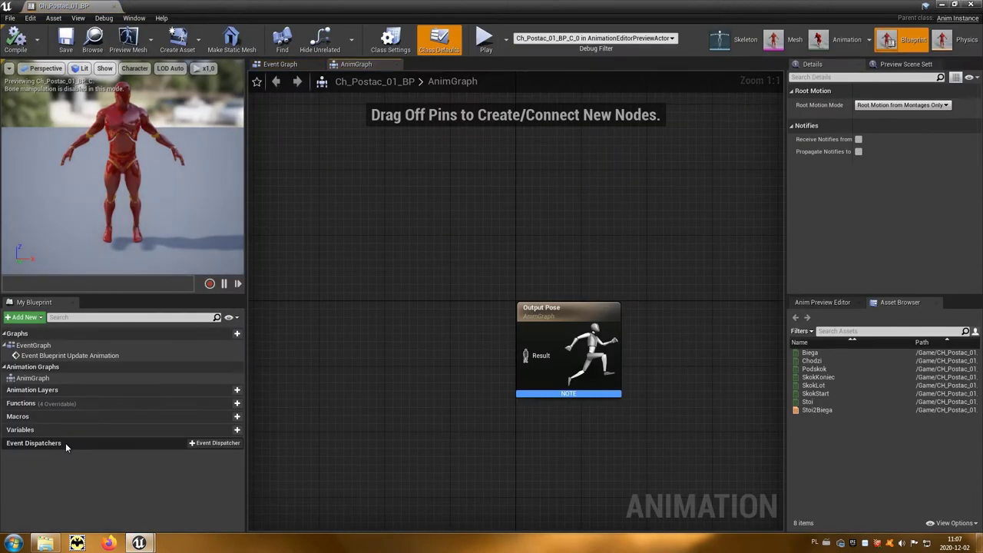
In the Event Graph, add a Get Velocity node wired from Try Get Pawn Owner.
{"action": "double_click", "coordinate": [43, 347]}
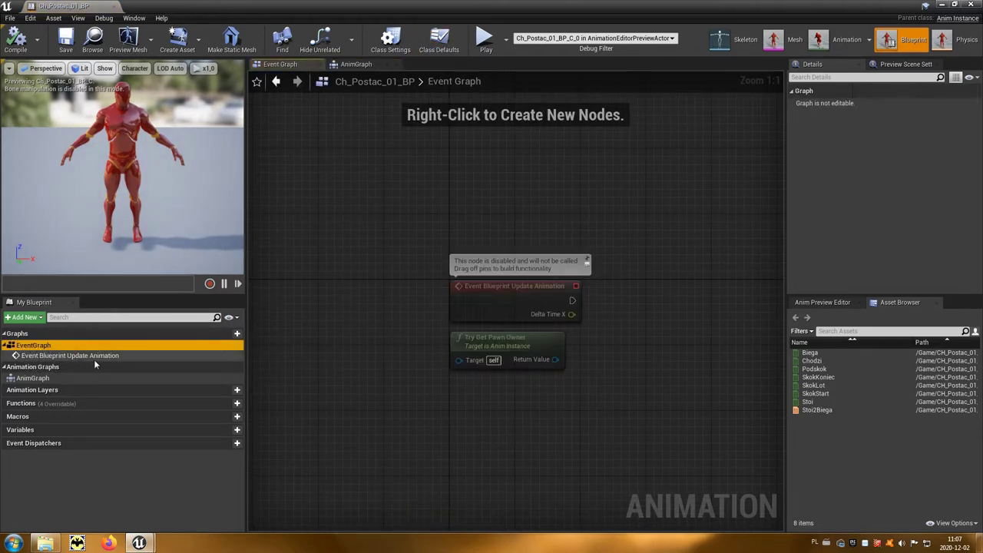
{"action": "right_click_drag", "start_coordinate": [571, 390], "coordinate": [418, 379]}
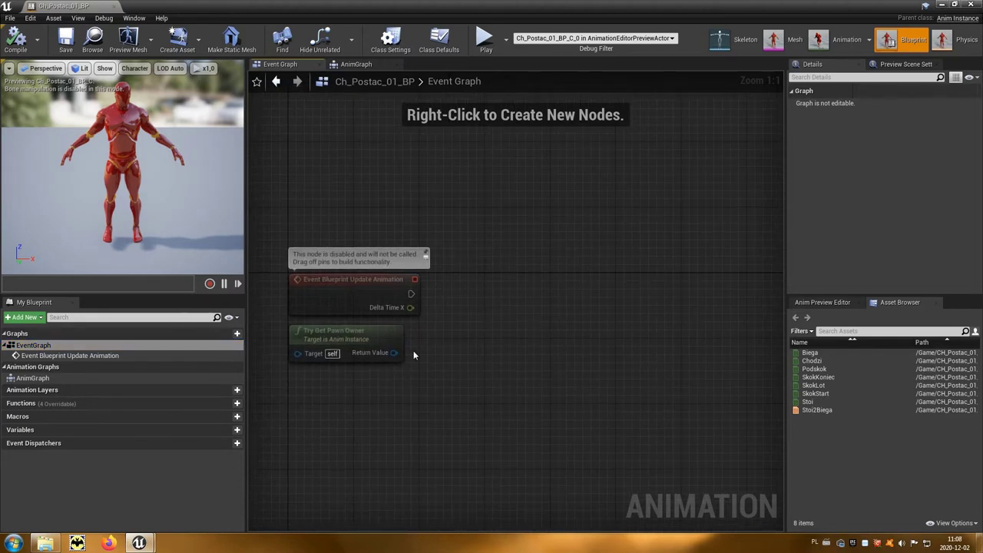
{"action": "left_click_drag", "start_coordinate": [393, 353], "coordinate": [456, 359]}
{"action": "type", "text": "getv"}
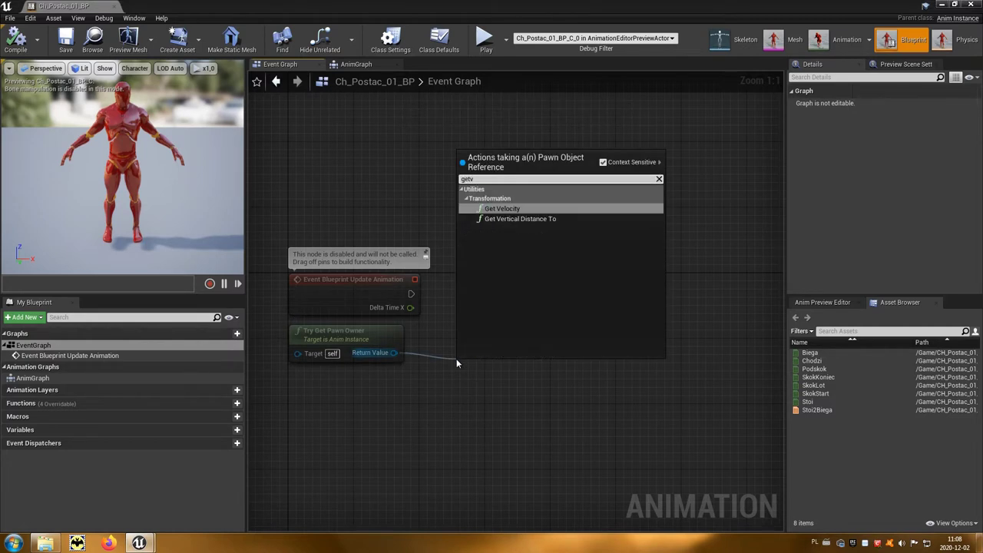
{"action": "left_click", "coordinate": [496, 210]}
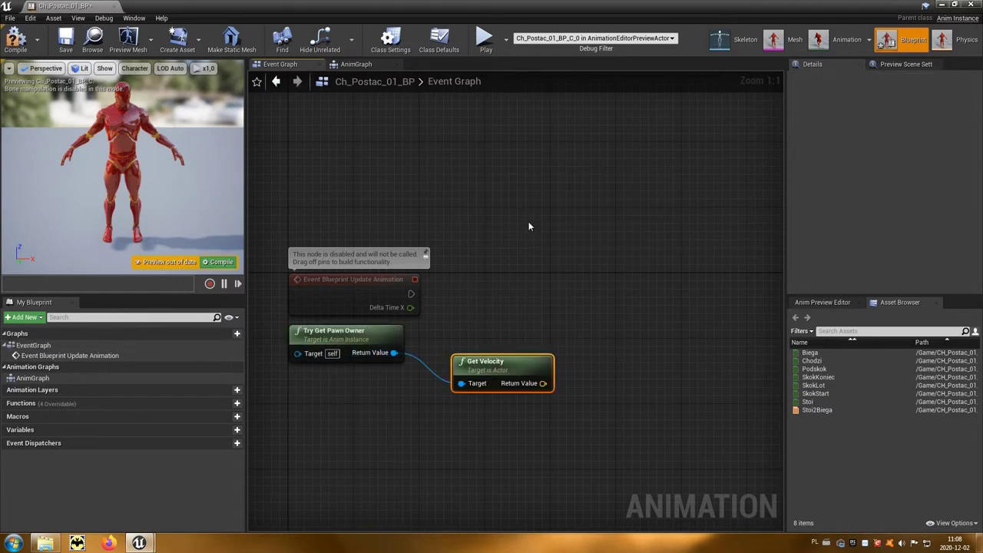
Add a VectorLength node fed by the velocity, and create a new variable.
{"action": "mouse_move", "coordinate": [520, 360]}
{"action": "left_mouse_down"}
{"action": "mouse_move", "coordinate": [505, 327]}
{"action": "mouse_move", "coordinate": [592, 336]}
{"action": "left_mouse_up"}
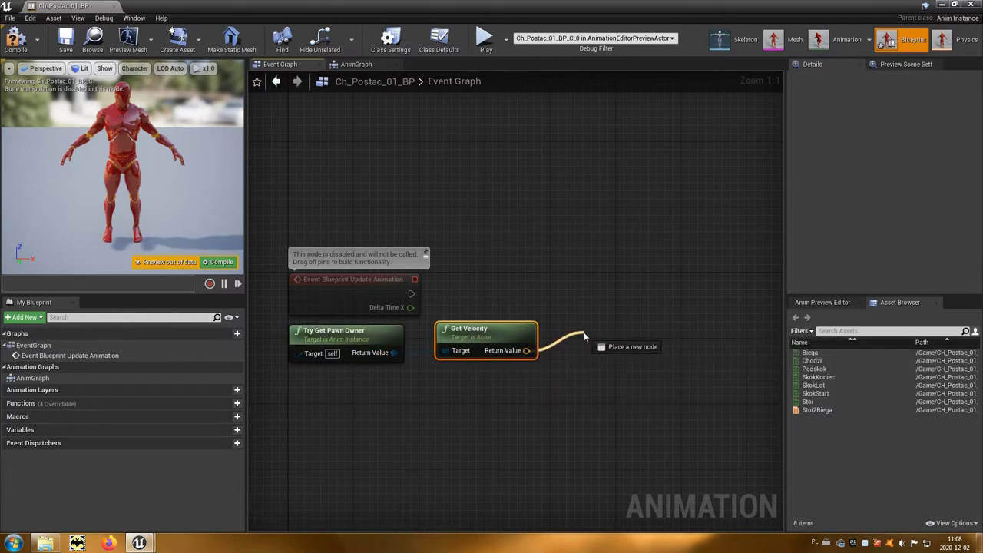
{"action": "type", "text": "vect"}
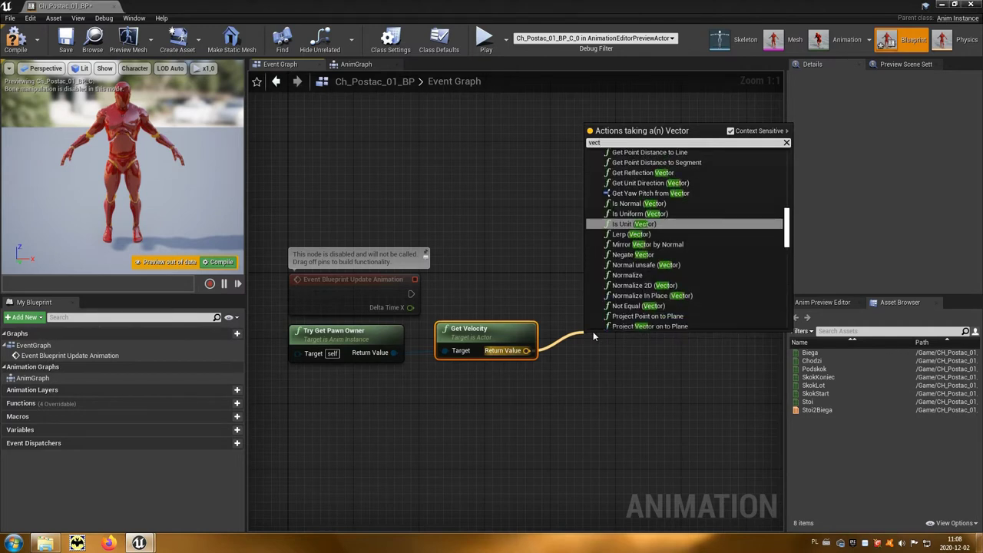
{"action": "type", "text": "orl"}
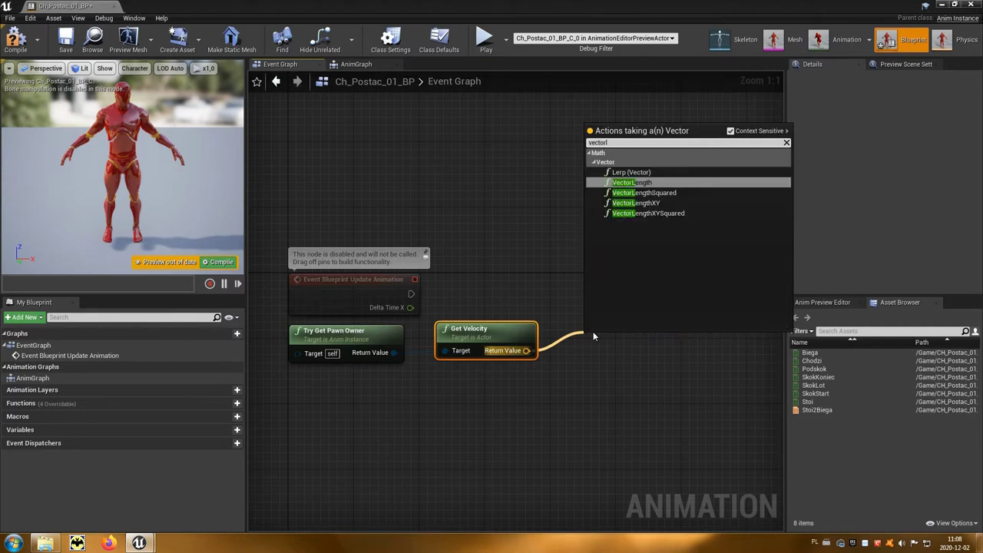
{"action": "left_click", "coordinate": [652, 183]}
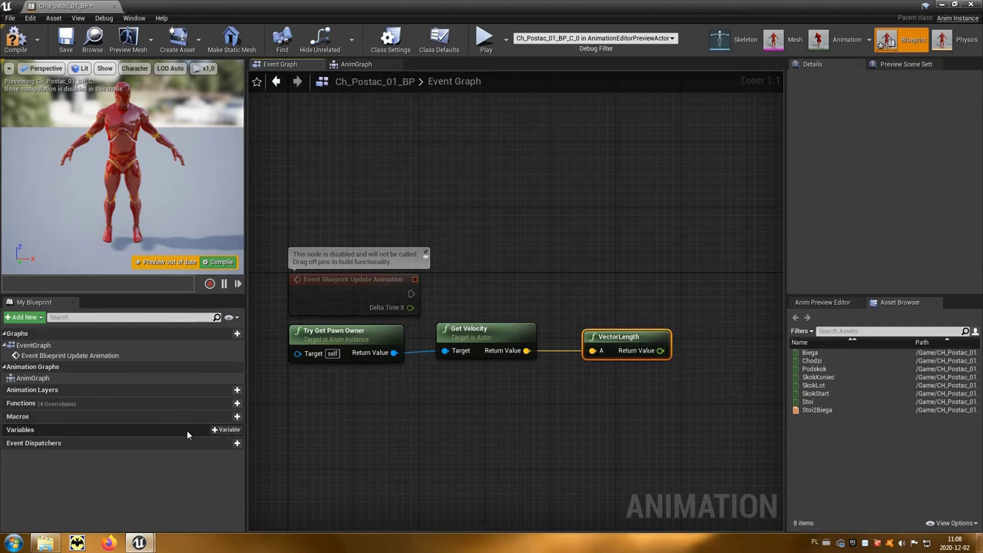
{"action": "left_click", "coordinate": [227, 430]}
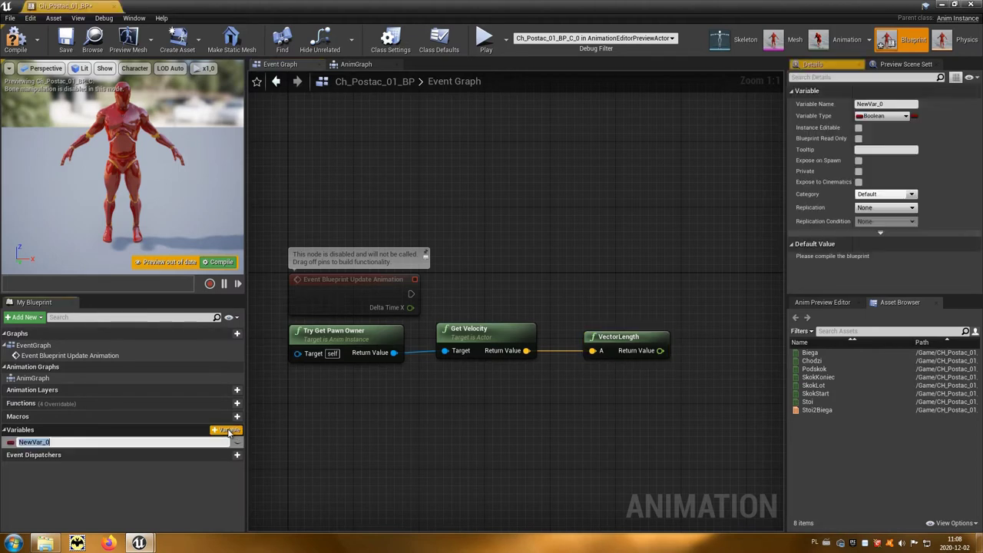
Name the new variable Predkosc and make it a Float.
{"action": "type", "text": "Predkosc"}
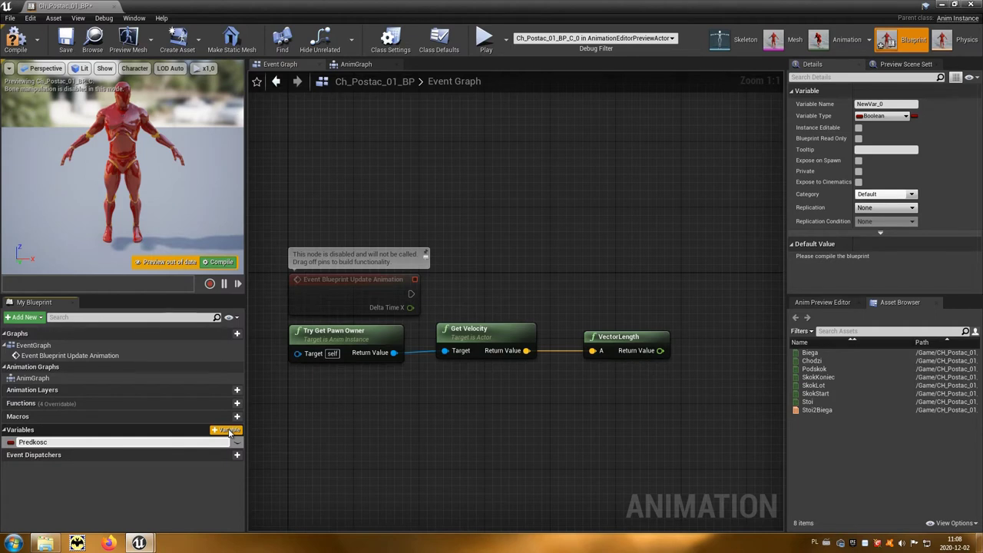
{"action": "key", "text": "Return"}
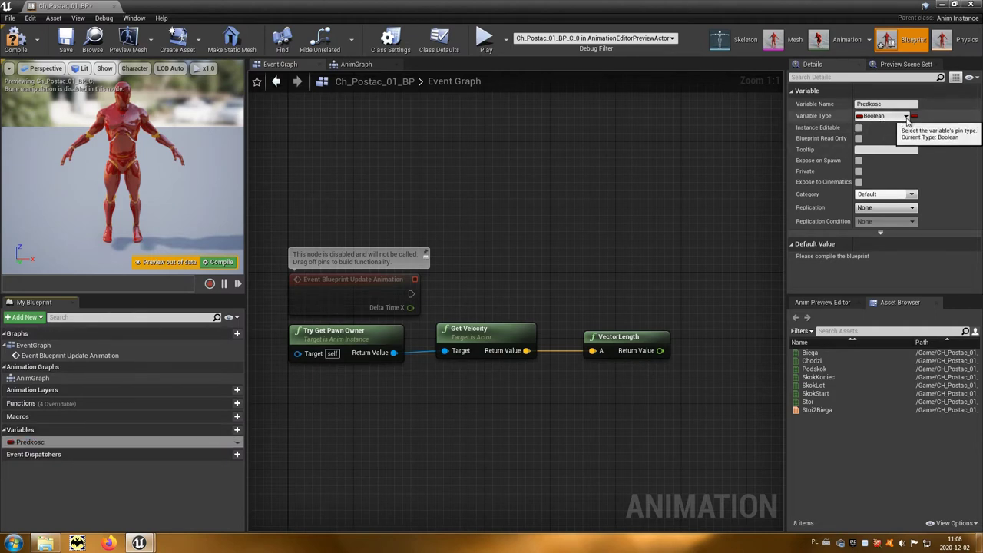
{"action": "left_click", "coordinate": [906, 116]}
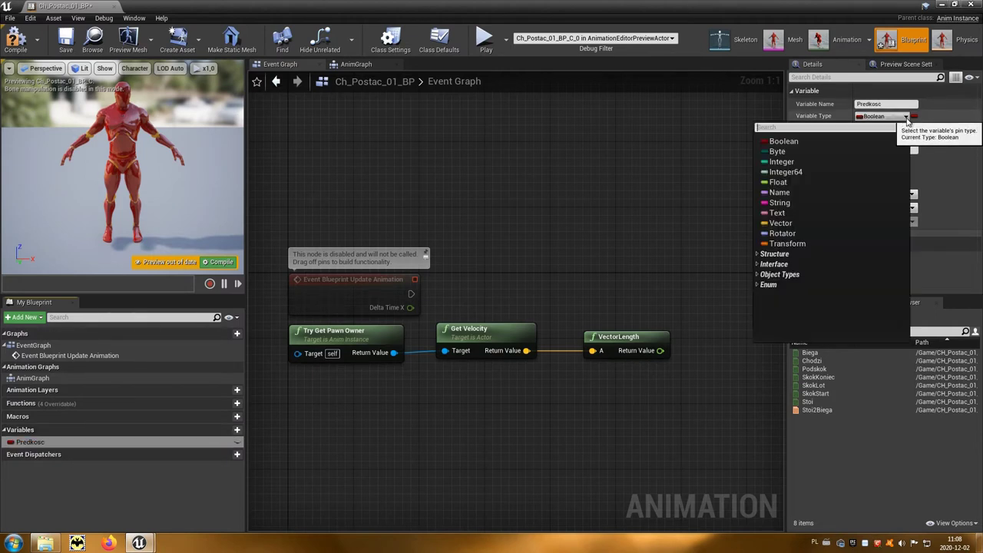
{"action": "left_click", "coordinate": [782, 185]}
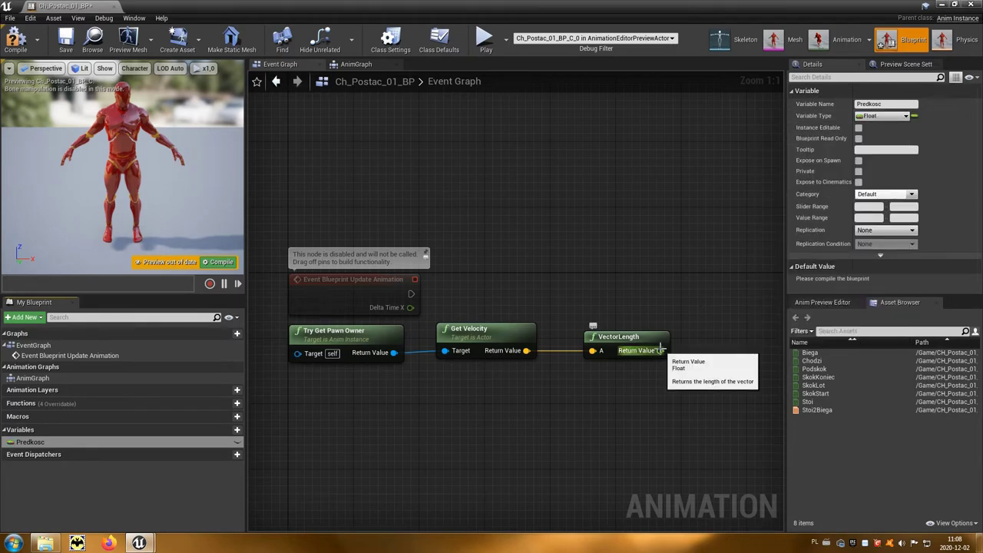
Add a SET Predkosc node that stores VectorLength's result, run from Update Animation.
{"action": "left_click_drag", "start_coordinate": [76, 442], "coordinate": [644, 401]}
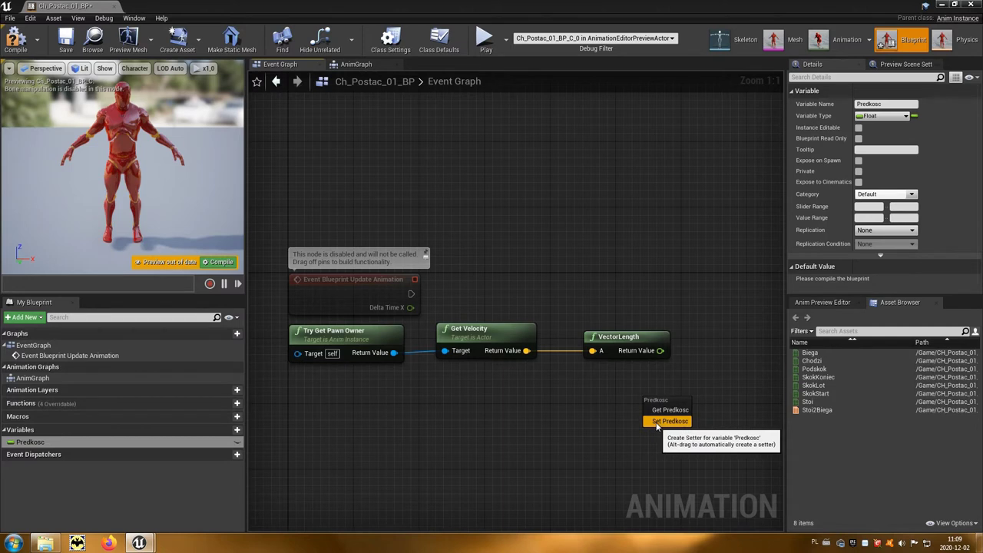
{"action": "left_click", "coordinate": [657, 425]}
{"action": "right_click_drag", "start_coordinate": [607, 403], "coordinate": [564, 418]}
{"action": "left_click_drag", "start_coordinate": [654, 418], "coordinate": [712, 330]}
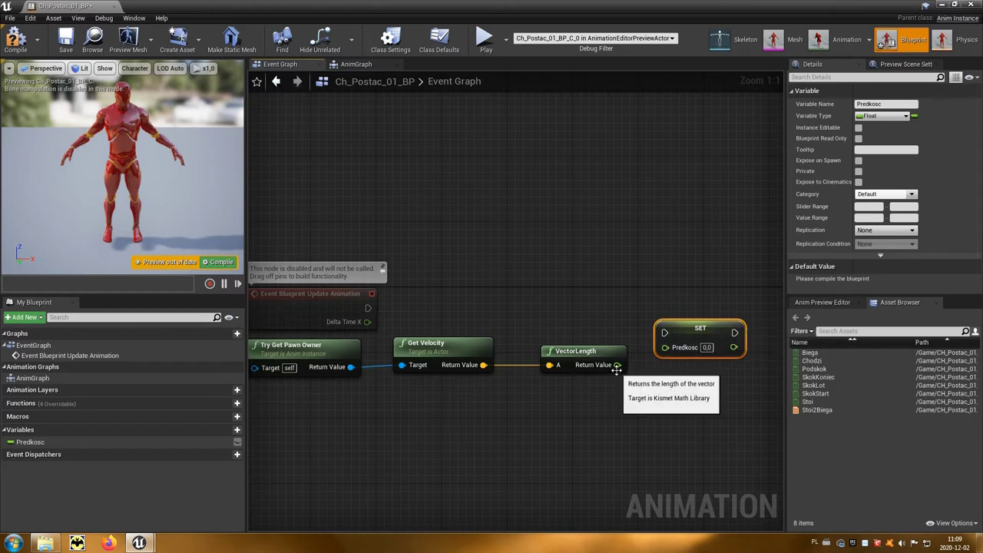
{"action": "left_click_drag", "start_coordinate": [616, 364], "coordinate": [667, 347]}
{"action": "mouse_move", "coordinate": [368, 308]}
{"action": "left_mouse_down"}
{"action": "mouse_move", "coordinate": [665, 332]}
{"action": "mouse_move", "coordinate": [688, 301]}
{"action": "left_mouse_up"}
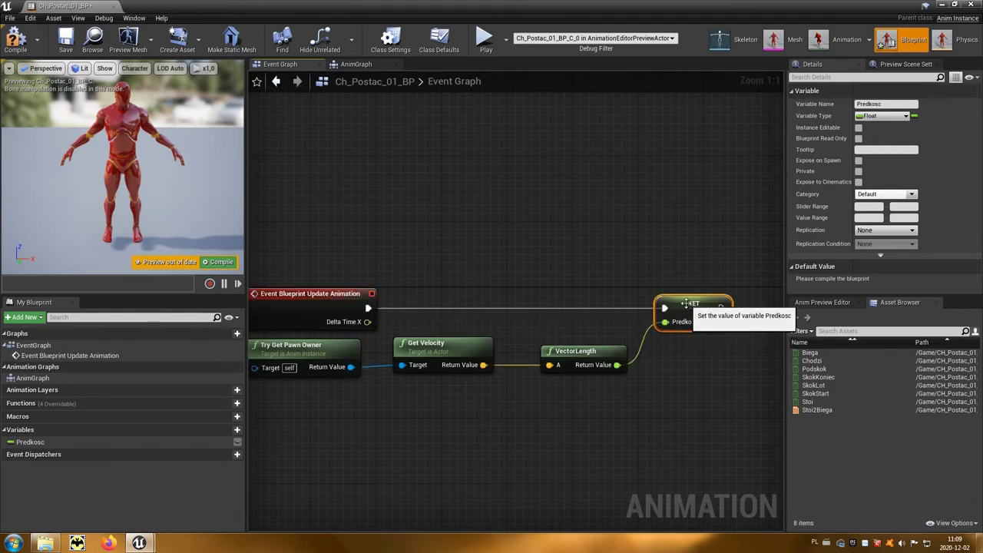
{"action": "right_click_drag", "start_coordinate": [440, 430], "coordinate": [466, 423]}
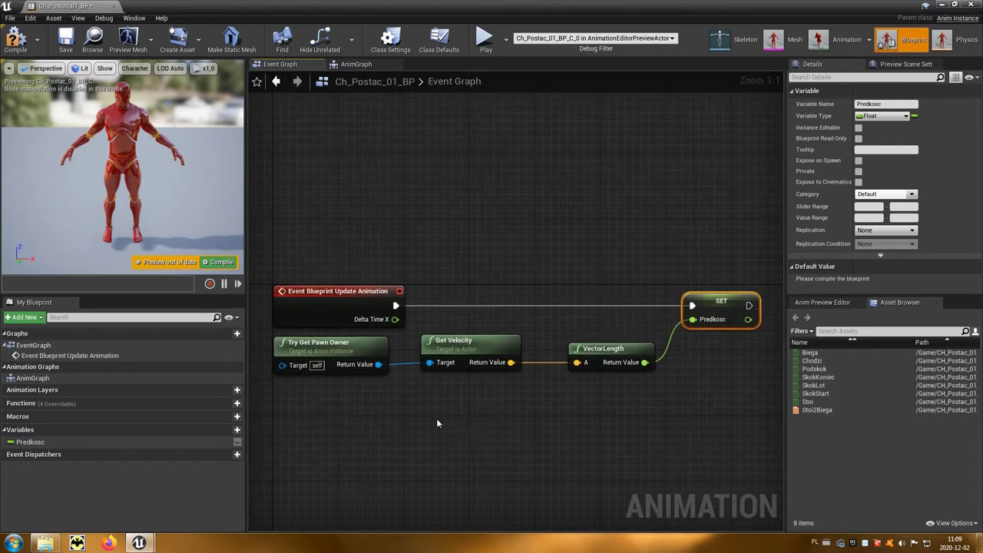
{"action": "double_click", "coordinate": [57, 381]}
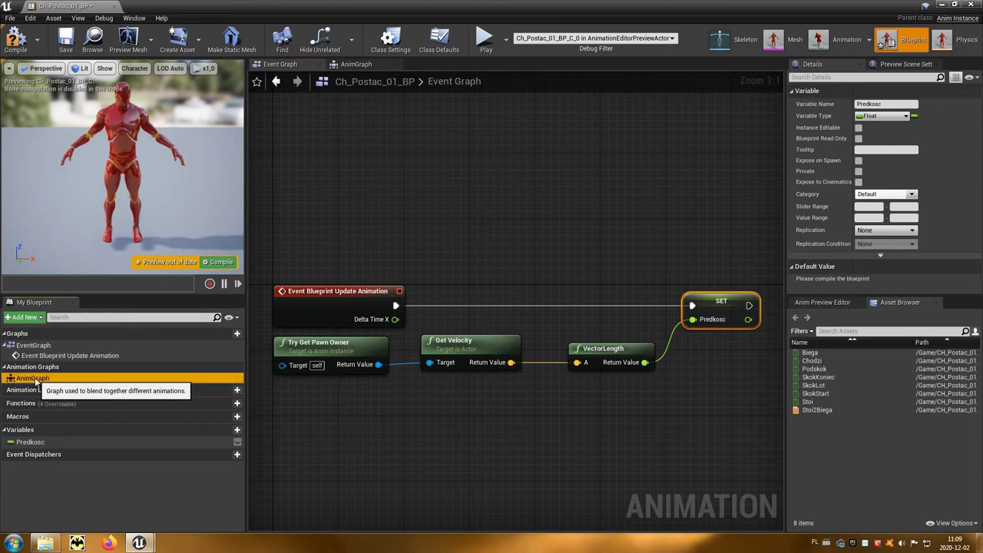
Add a new state machine to the AnimGraph and name it Ruch.
{"action": "left_click", "coordinate": [403, 340]}
{"action": "right_click", "coordinate": [403, 341]}
{"action": "type", "text": "state"}
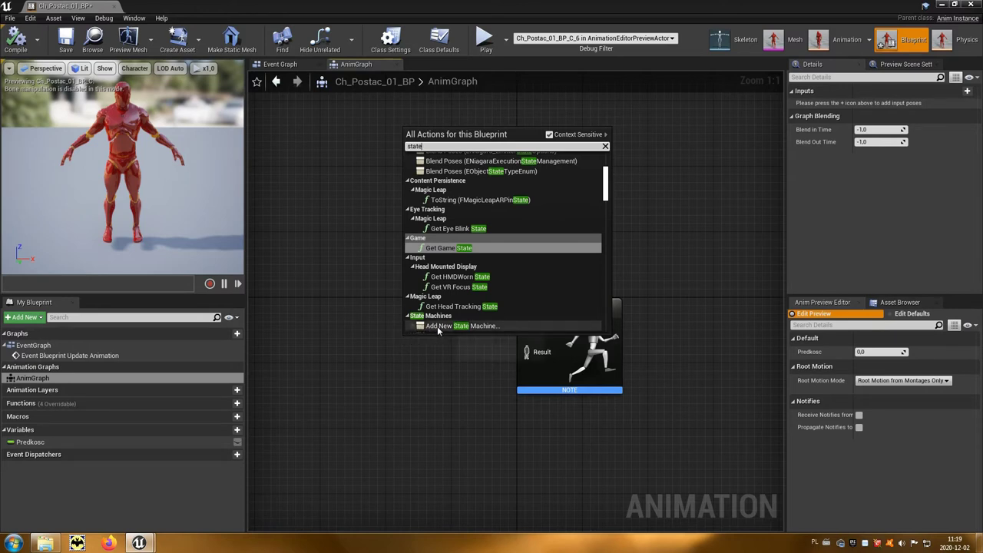
{"action": "left_click", "coordinate": [505, 331]}
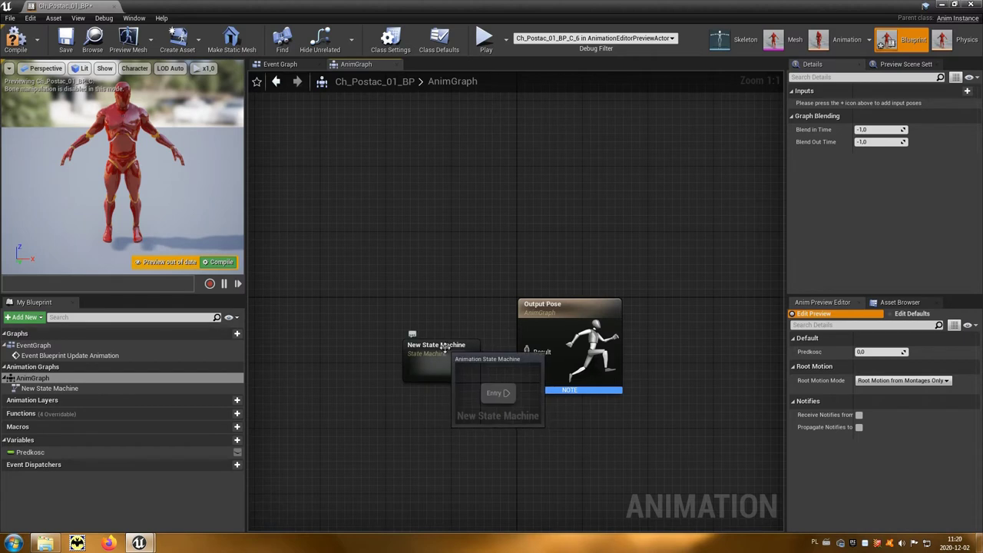
{"action": "type", "text": "Ruch"}
{"action": "key", "text": "Return"}
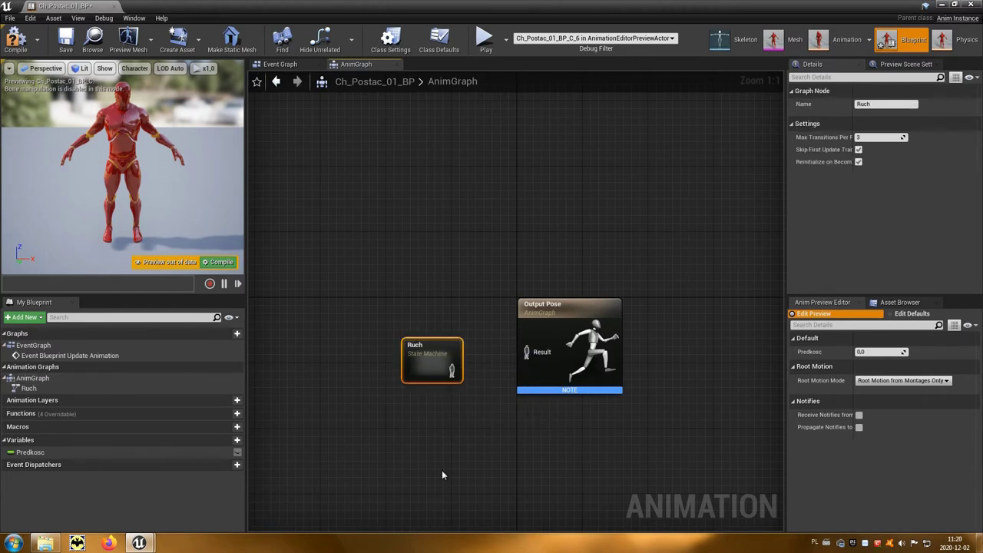
{"action": "mouse_move", "coordinate": [417, 357]}
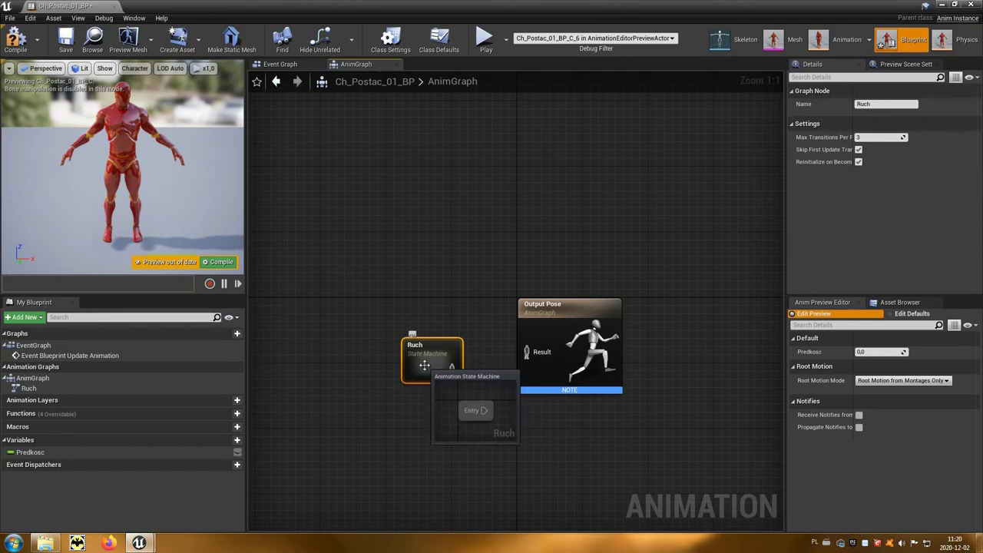
Inside the Ruch state machine, add a new state named Chodzi.
{"action": "double_click", "coordinate": [423, 363]}
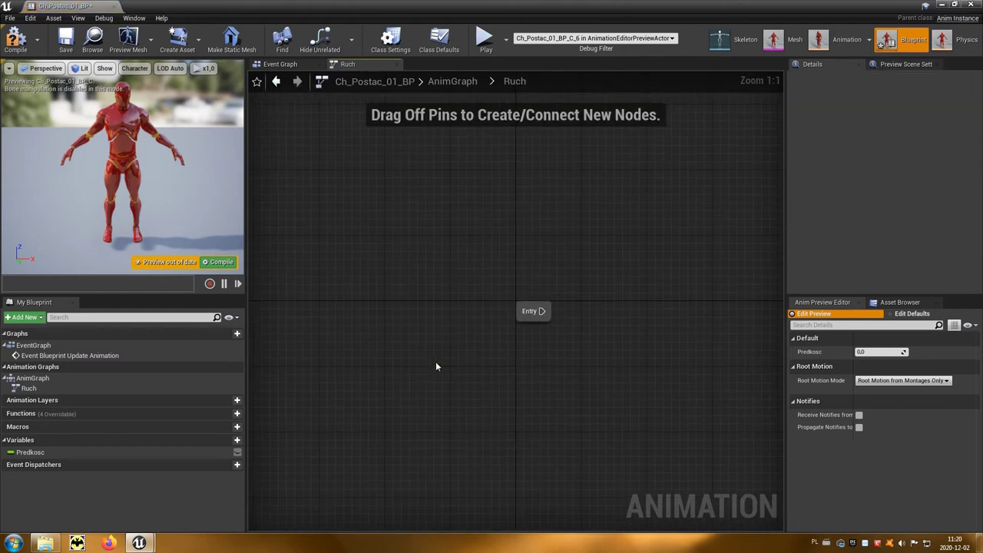
{"action": "right_click_drag", "start_coordinate": [563, 349], "coordinate": [403, 353]}
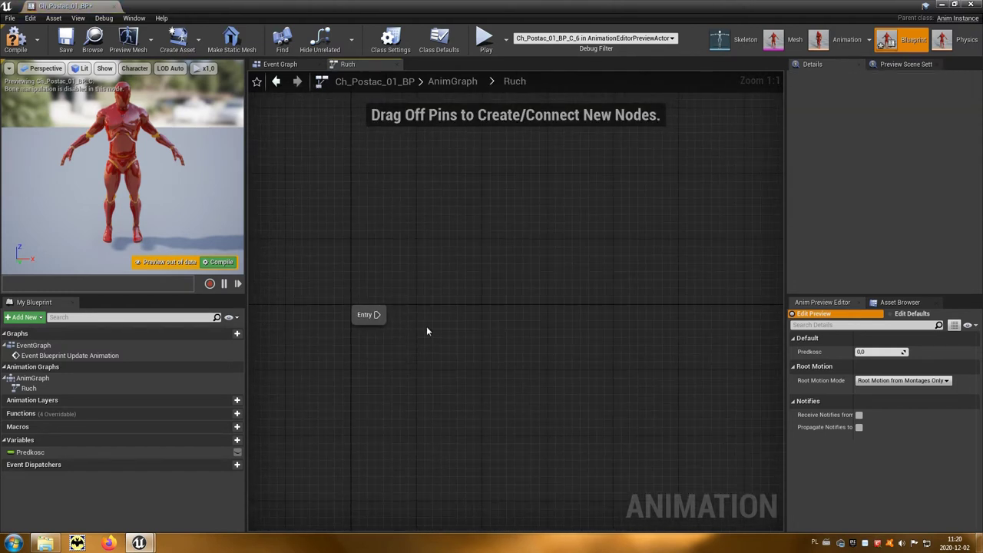
{"action": "right_click", "coordinate": [457, 300]}
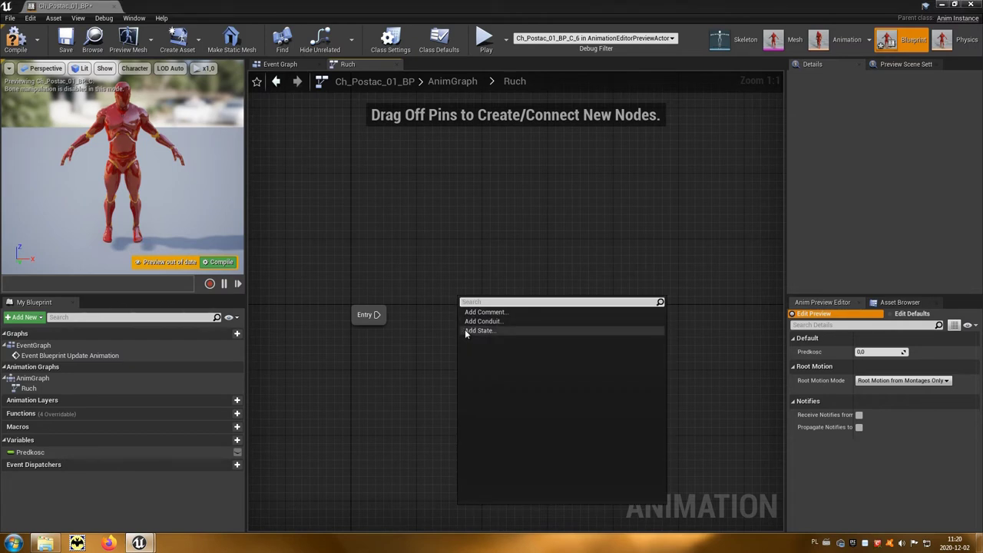
{"action": "left_click", "coordinate": [505, 337]}
{"action": "type", "text": "Chodzi"}
{"action": "key", "text": "Return"}
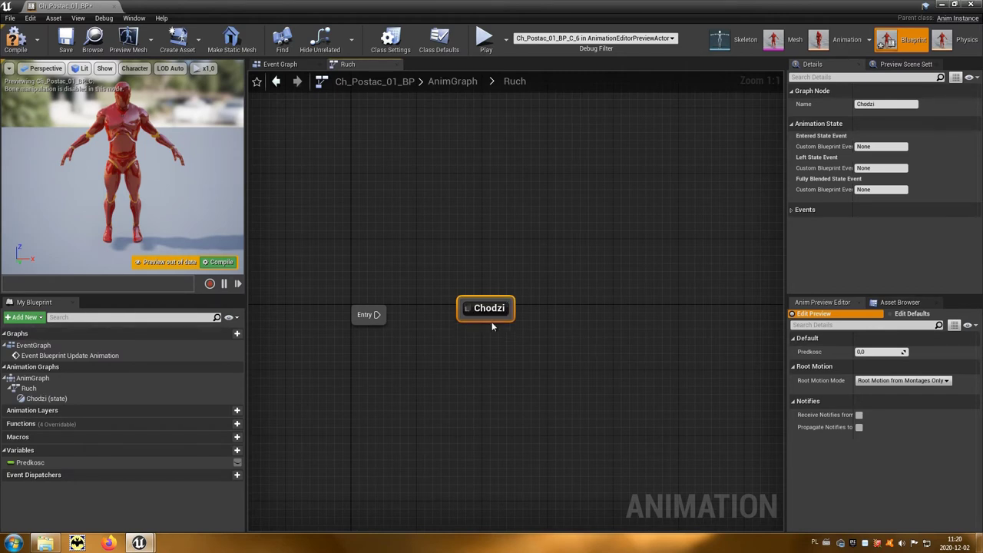
{"action": "mouse_move", "coordinate": [488, 305]}
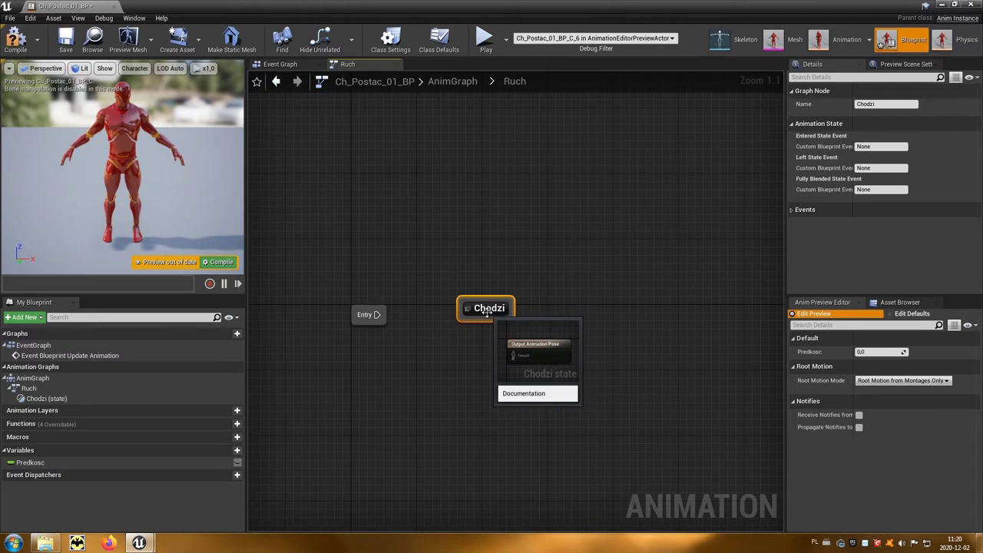
Place the Stoi2Biega blend space in the Chodzi state's graph.
{"action": "double_click", "coordinate": [486, 311]}
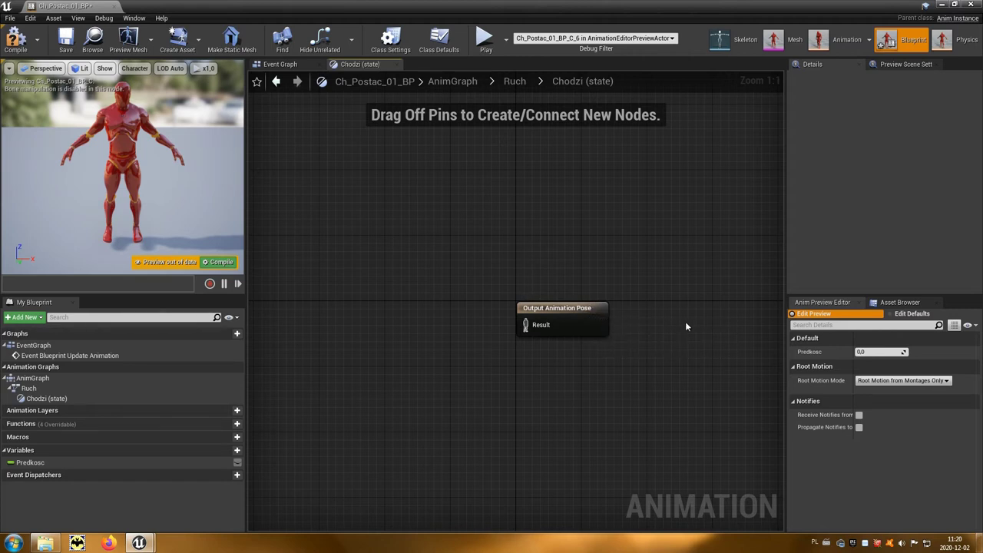
{"action": "left_click", "coordinate": [907, 304]}
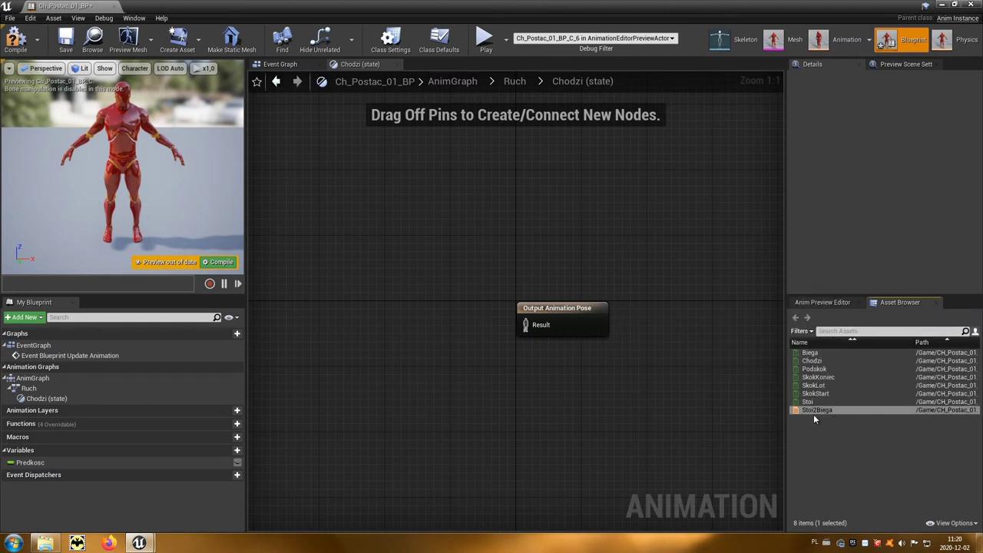
{"action": "mouse_move", "coordinate": [816, 411]}
{"action": "left_mouse_down"}
{"action": "mouse_move", "coordinate": [505, 387]}
{"action": "mouse_move", "coordinate": [421, 319]}
{"action": "left_mouse_up"}
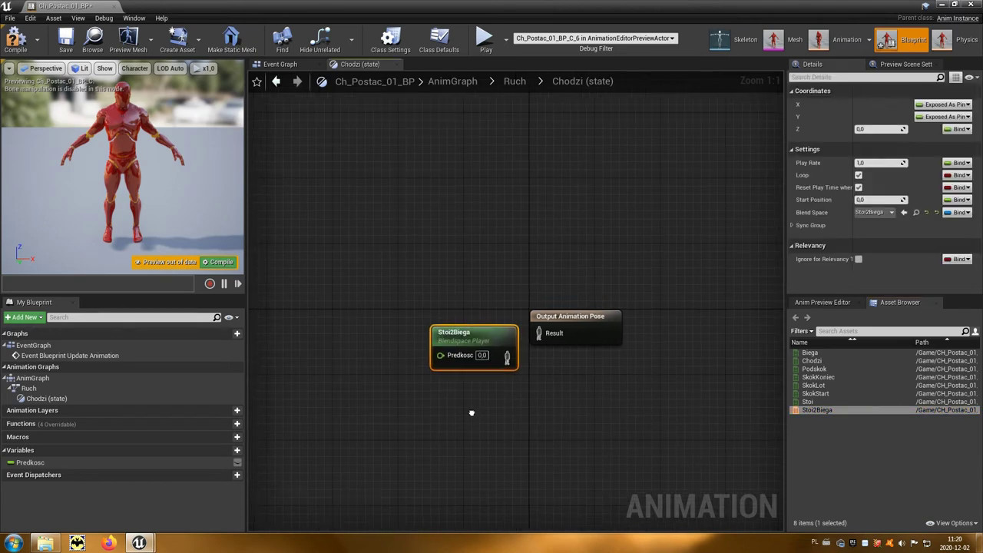
{"action": "right_click_drag", "start_coordinate": [458, 409], "coordinate": [495, 427]}
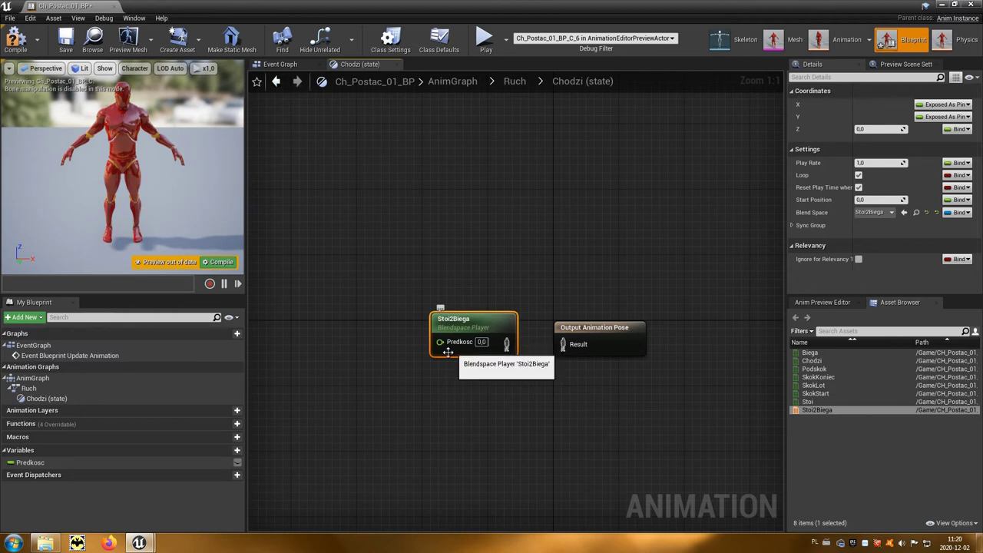
Drive the Stoi2Biega blend space with a Get Predkosc node.
{"action": "left_click", "coordinate": [28, 465]}
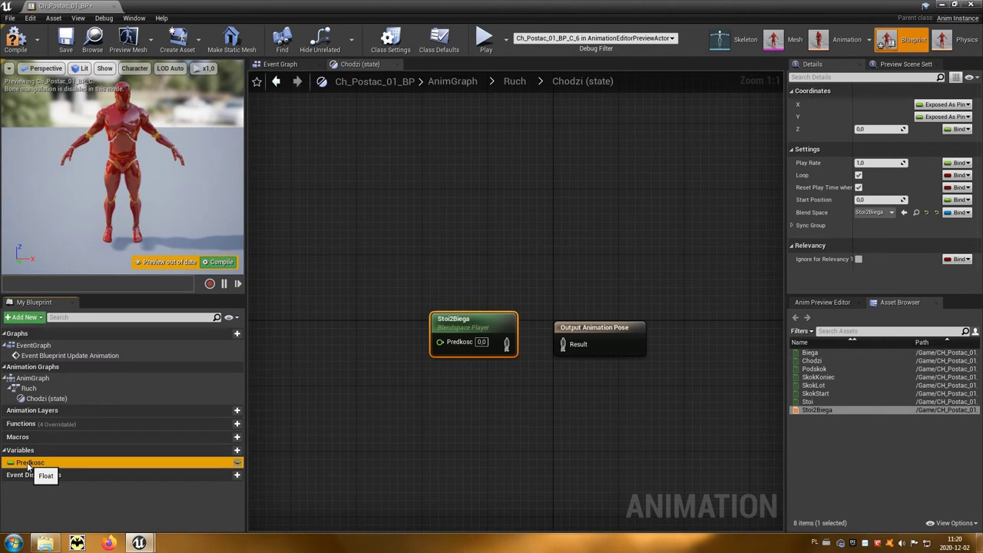
{"action": "left_click_drag", "start_coordinate": [28, 465], "coordinate": [324, 325], "text": "ctrl"}
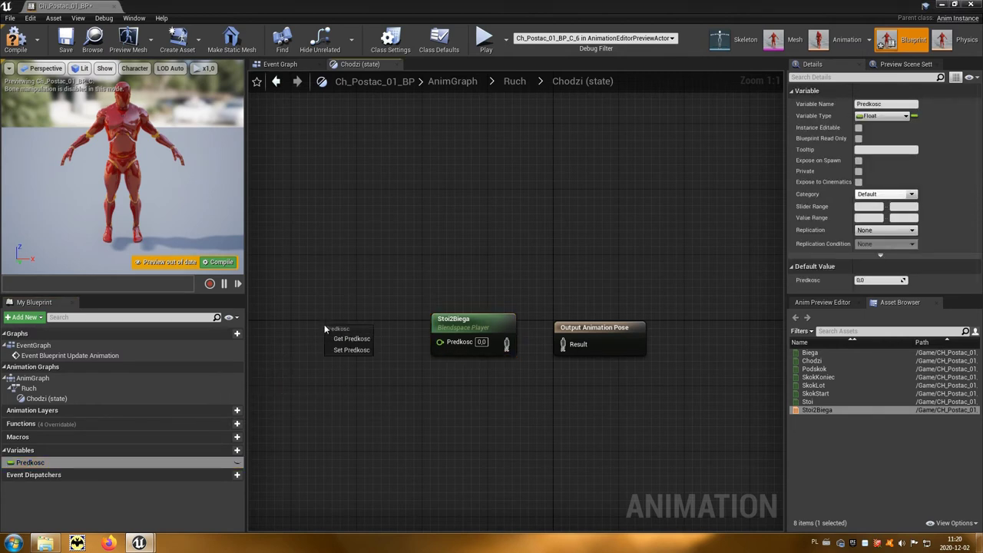
{"action": "left_click", "coordinate": [364, 341]}
{"action": "mouse_move", "coordinate": [380, 329]}
{"action": "left_mouse_down"}
{"action": "mouse_move", "coordinate": [409, 348]}
{"action": "mouse_move", "coordinate": [563, 346]}
{"action": "left_mouse_up"}
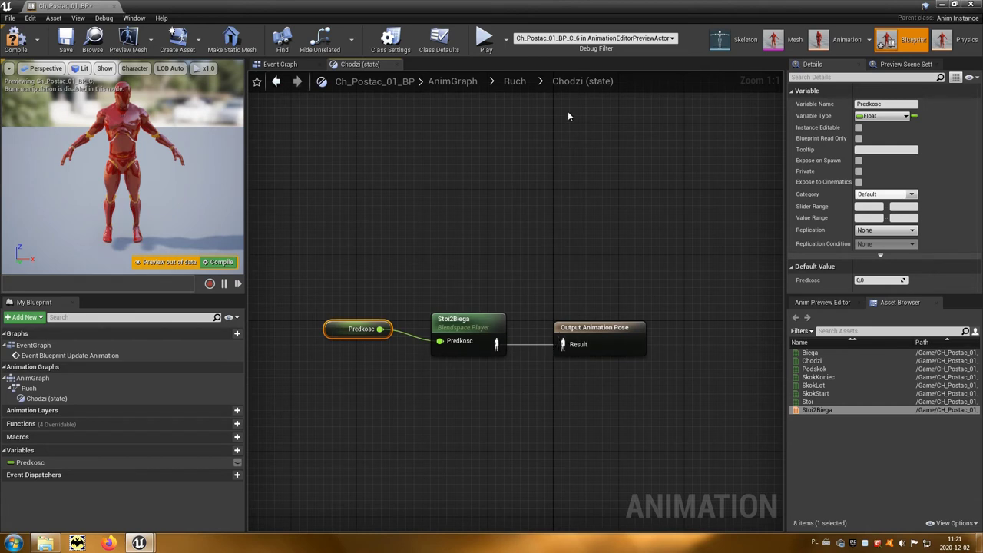
Wire Entry to Chodzi and Ruch to Output Pose, then compile the blueprint.
{"action": "left_click", "coordinate": [514, 86]}
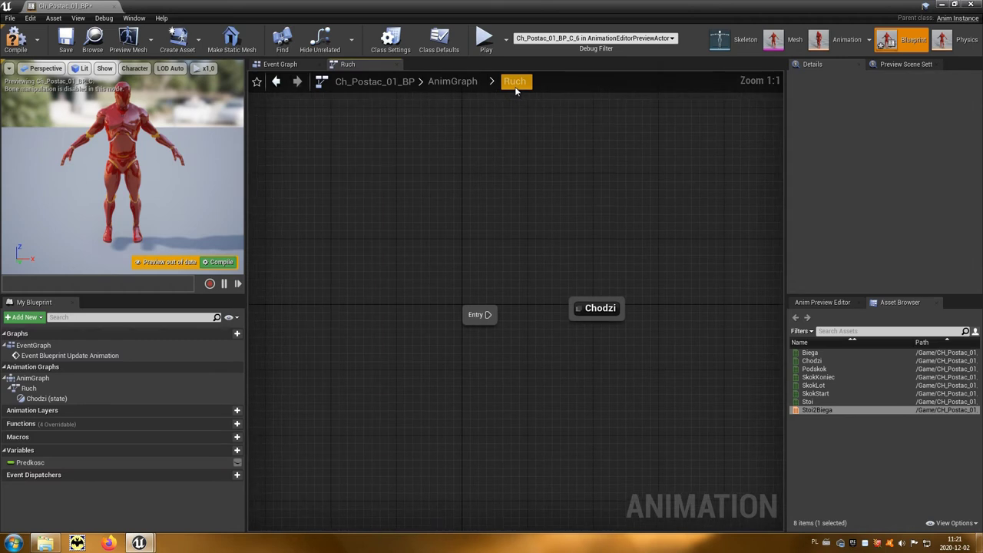
{"action": "left_click_drag", "start_coordinate": [488, 311], "coordinate": [574, 313]}
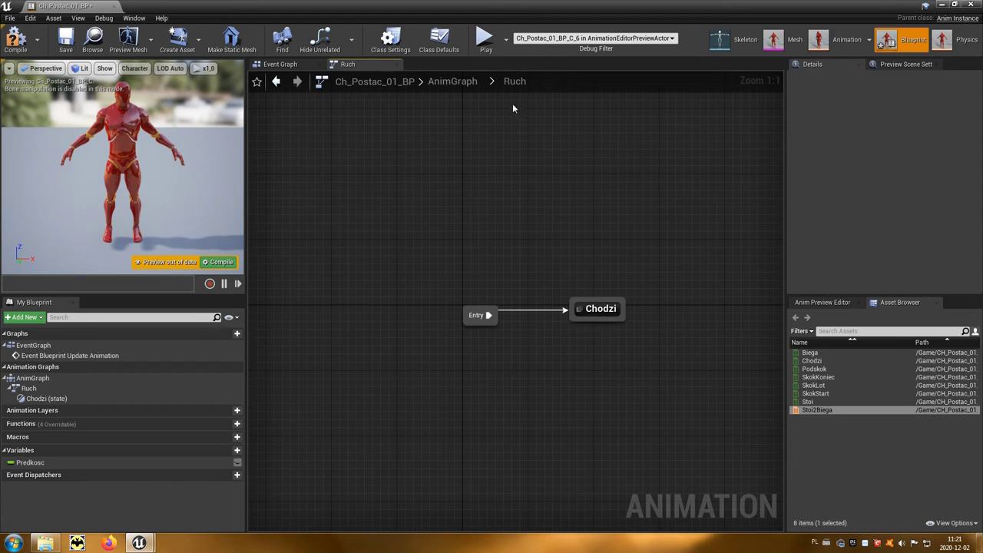
{"action": "left_click", "coordinate": [462, 86]}
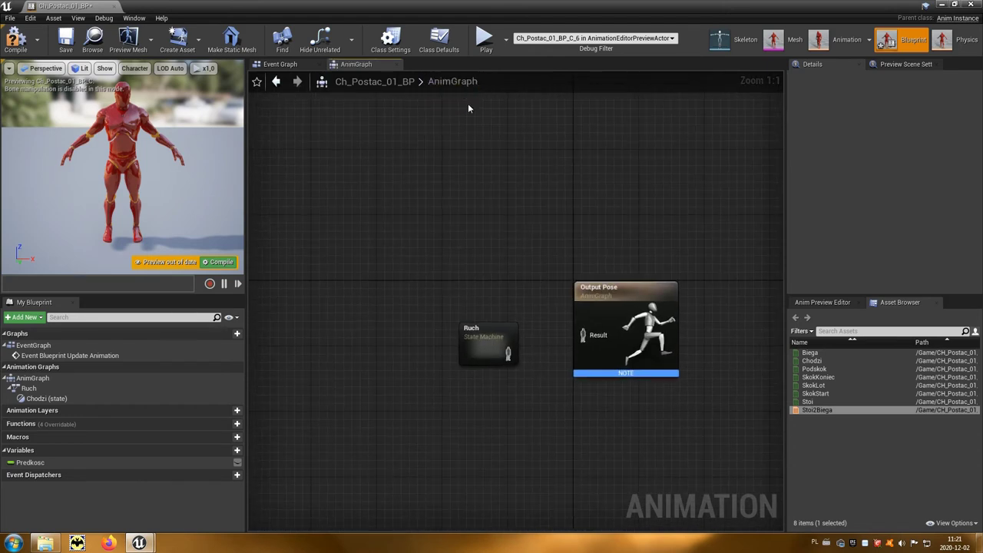
{"action": "left_click_drag", "start_coordinate": [507, 353], "coordinate": [582, 336]}
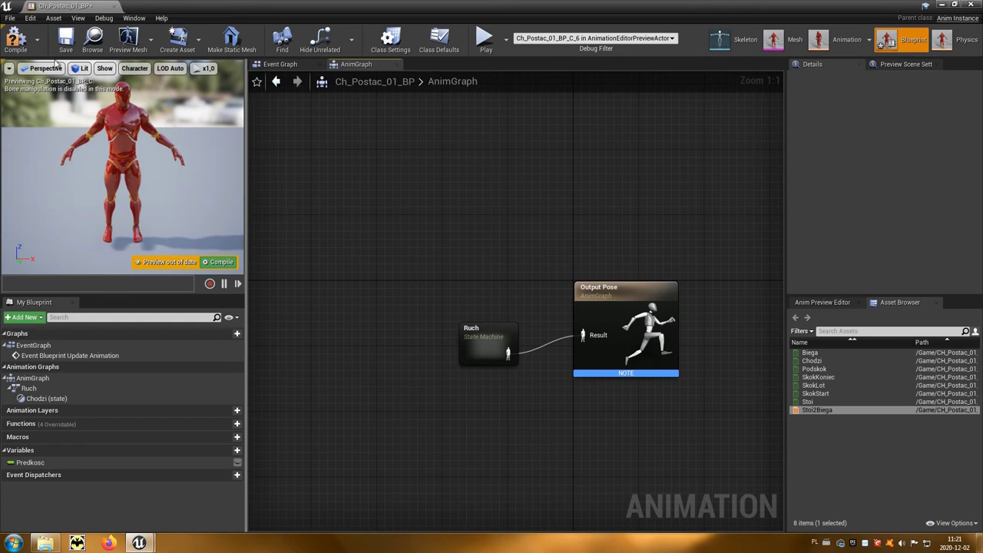
{"action": "left_click", "coordinate": [16, 38]}
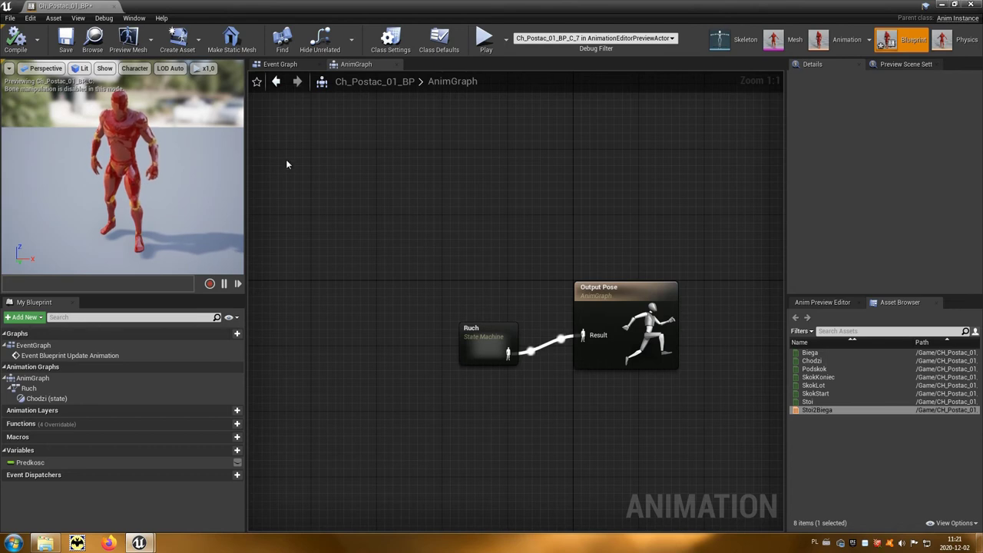
Close the animation blueprint editor and briefly test-play the level.
{"action": "left_click", "coordinate": [968, 6]}
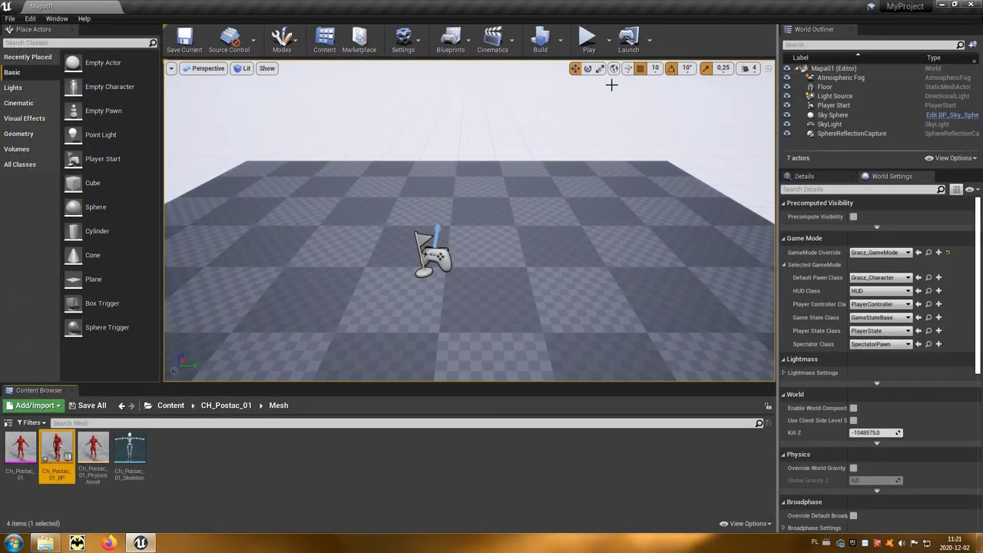
{"action": "left_click", "coordinate": [588, 48]}
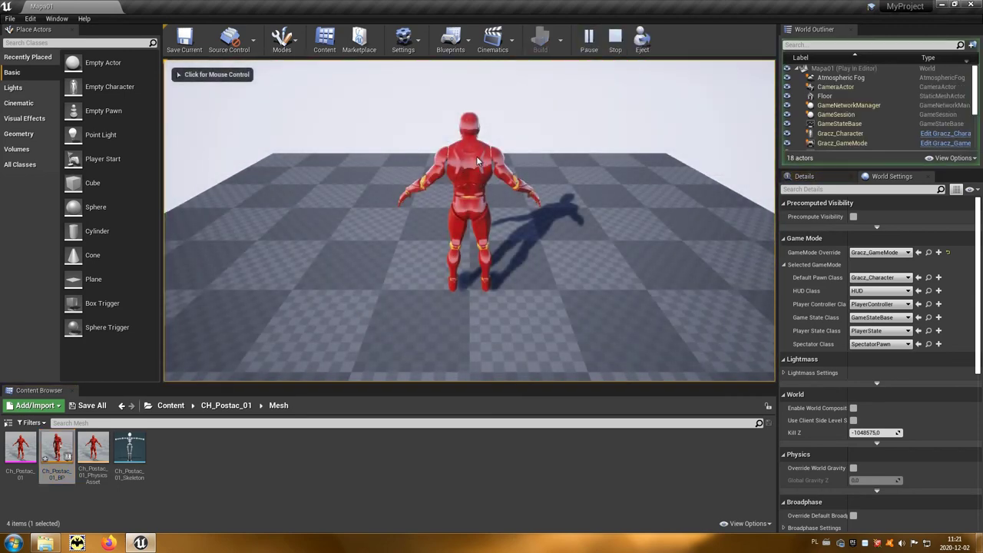
{"action": "left_click", "coordinate": [615, 38]}
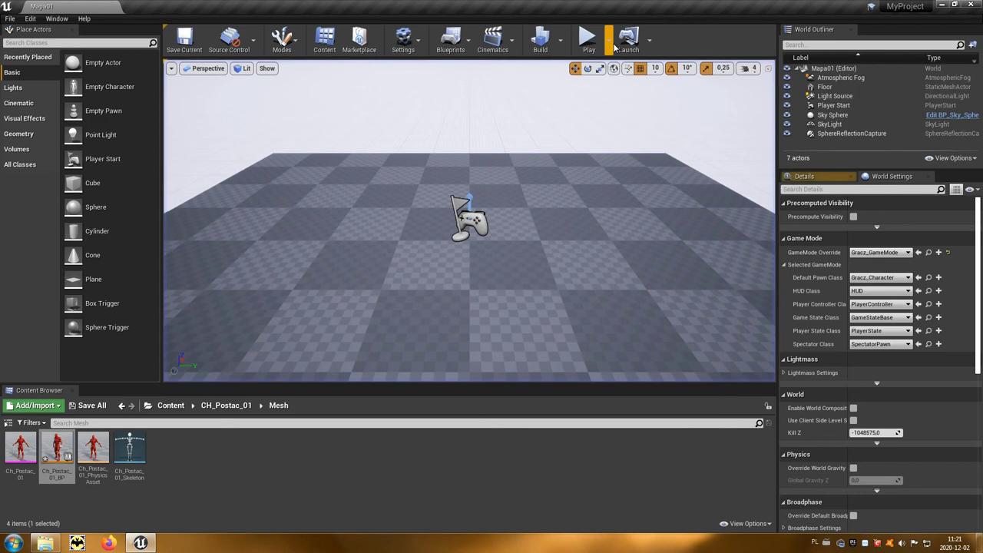
Open the Gracz_Character blueprint from the CH_Postac_01 folder.
{"action": "left_click", "coordinate": [226, 406]}
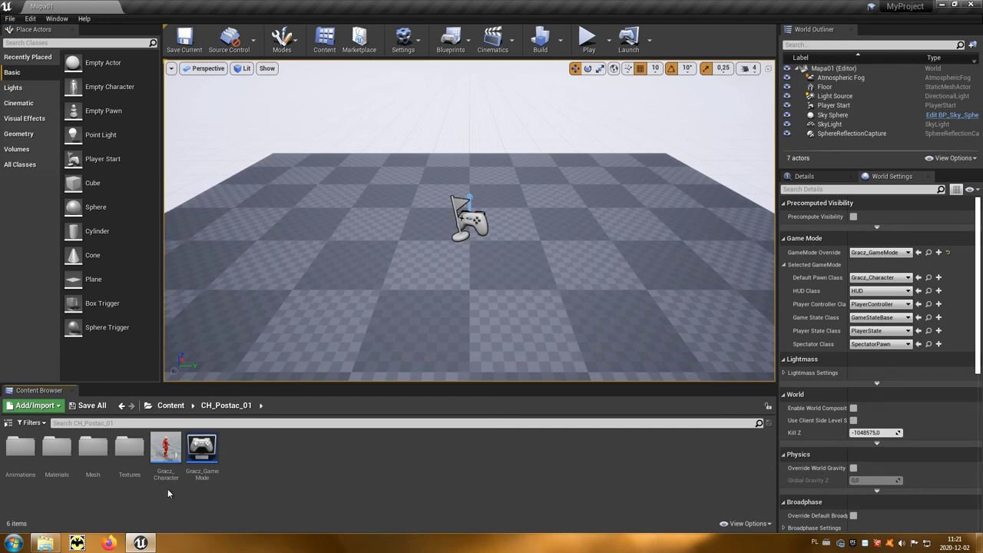
{"action": "mouse_move", "coordinate": [157, 440]}
{"action": "double_click", "coordinate": [167, 451]}
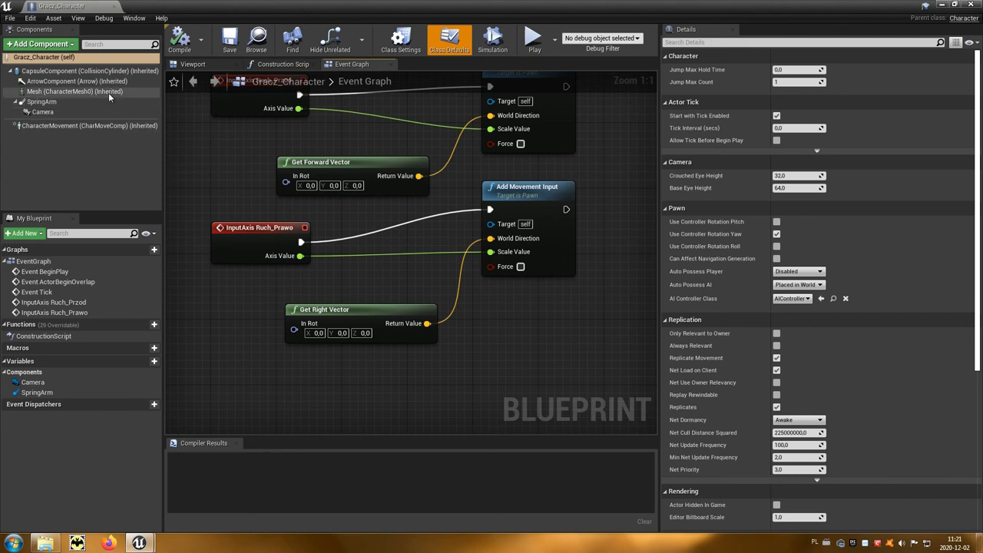
{"action": "mouse_move", "coordinate": [109, 92]}
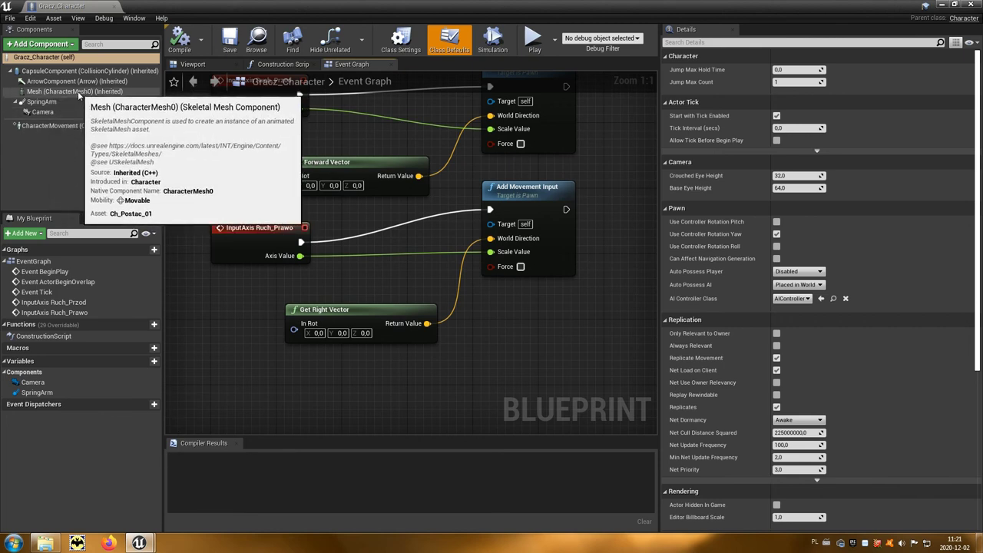
{"action": "left_click", "coordinate": [79, 92]}
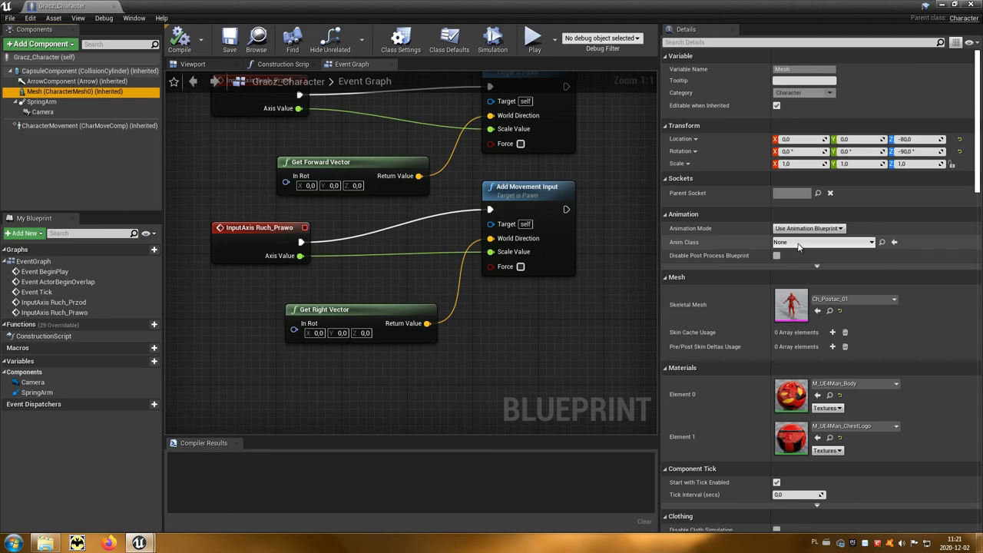
{"action": "left_click", "coordinate": [940, 6]}
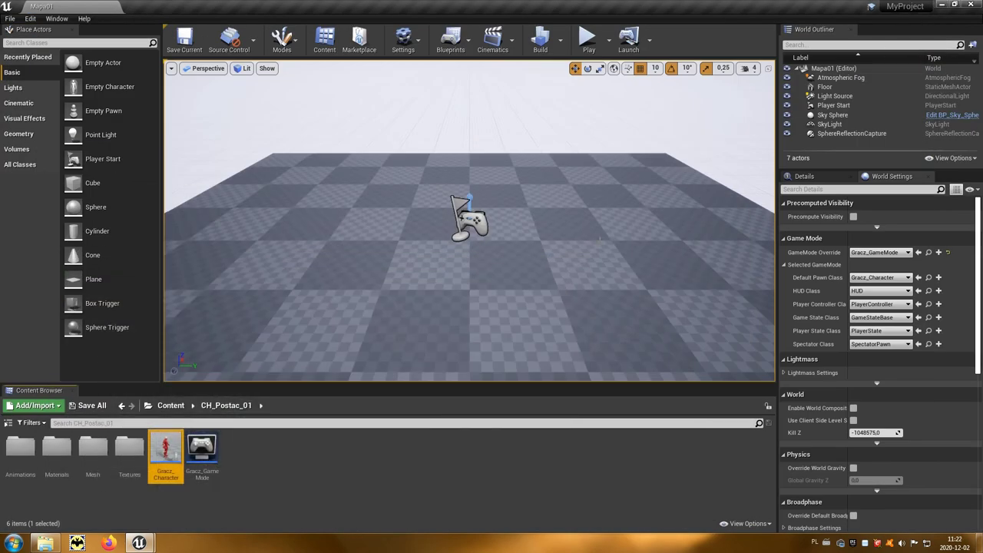
Set Gracz_Character's mesh Anim Class to Ch_Postac_01_BP and close the character editor.
{"action": "double_click", "coordinate": [98, 457]}
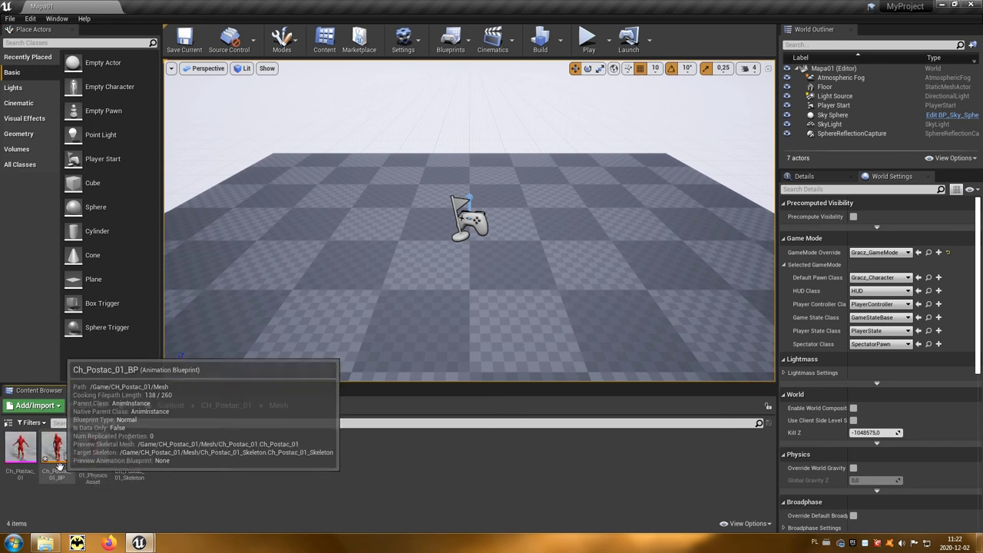
{"action": "left_click", "coordinate": [64, 461]}
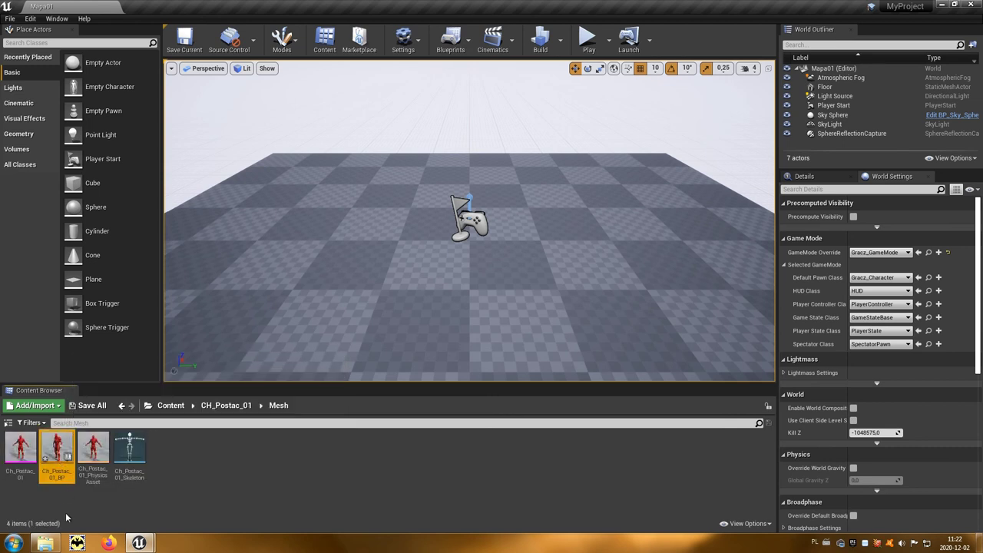
{"action": "left_click", "coordinate": [139, 543]}
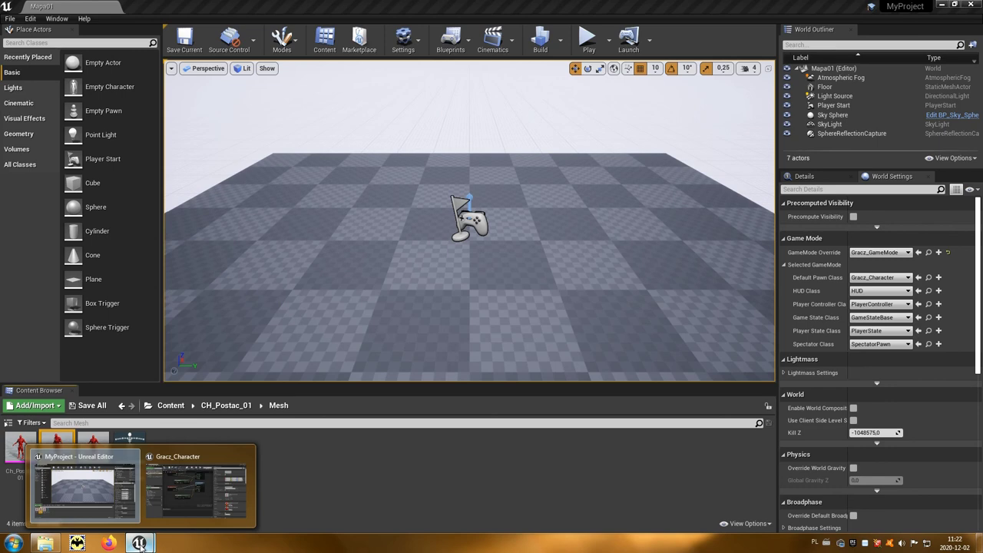
{"action": "left_click", "coordinate": [175, 502]}
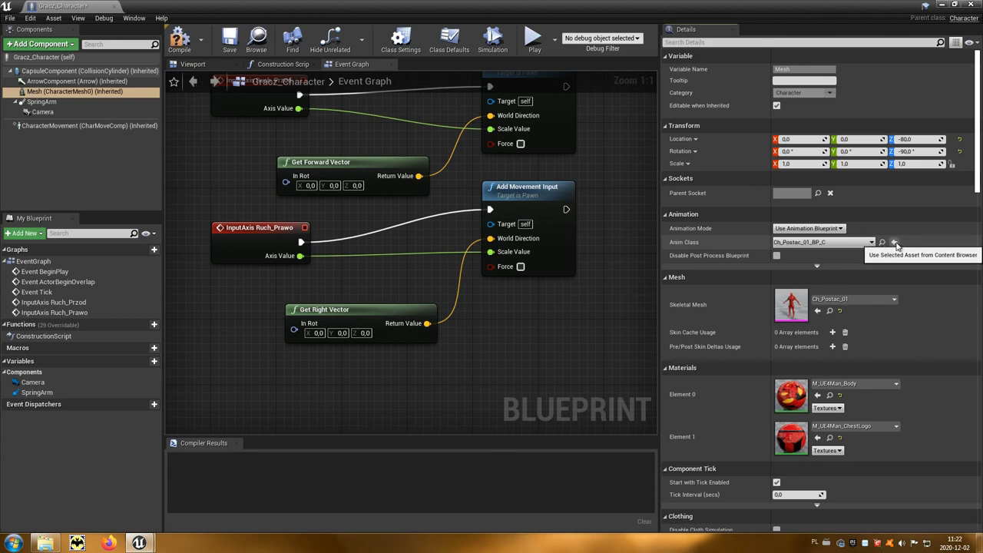
{"action": "left_click", "coordinate": [971, 4]}
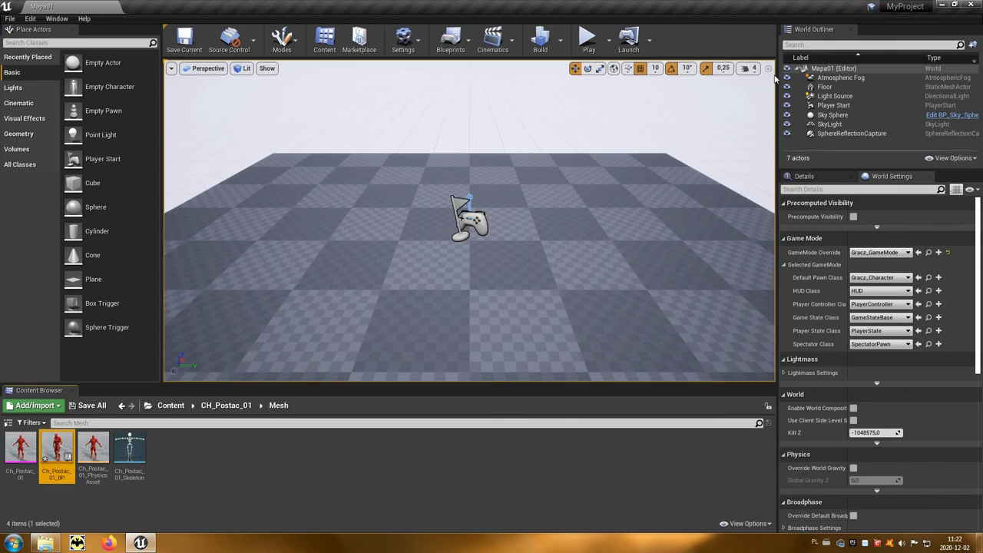
{"action": "left_click", "coordinate": [587, 40]}
Take control in the game viewport and run the character forward and around with W.
{"action": "left_click", "coordinate": [529, 211]}
{"action": "key", "text": "w"}
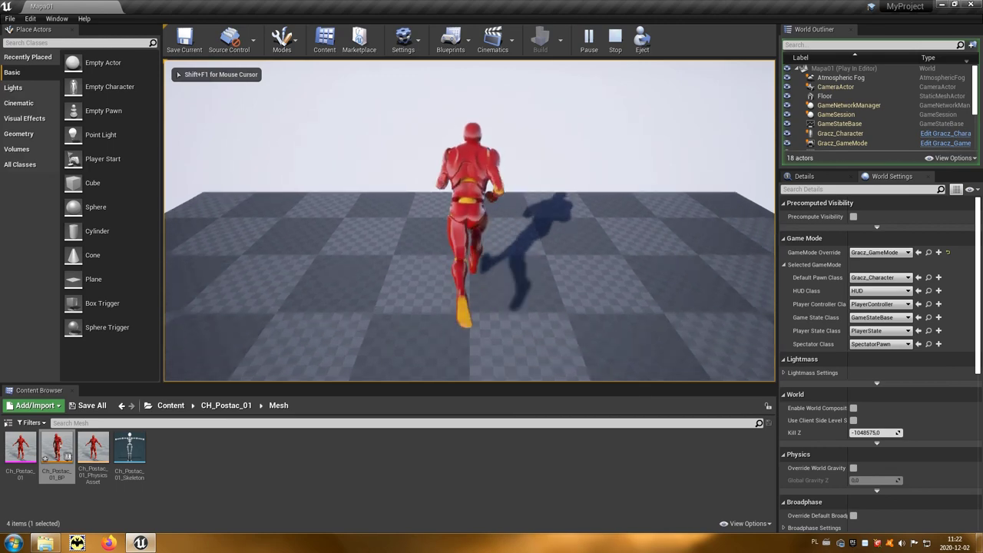
{"action": "key", "text": "w"}
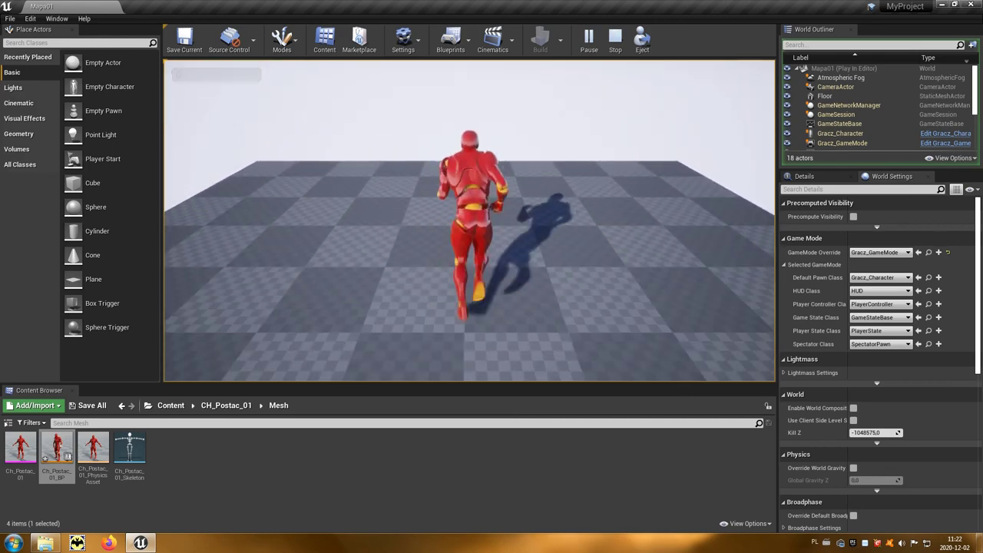